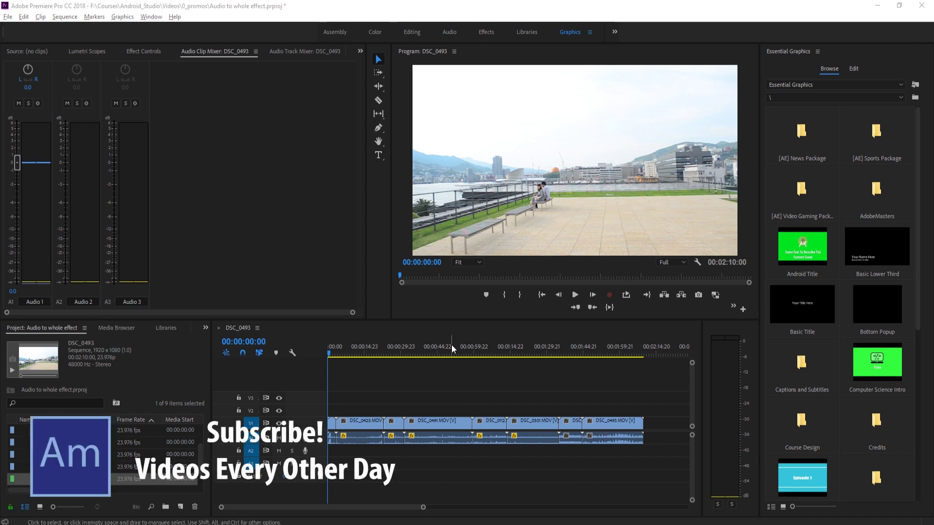
Step: Move the playhead to 00:01:03:18 so the night waterfront shot shows in the program view
click(483, 346)
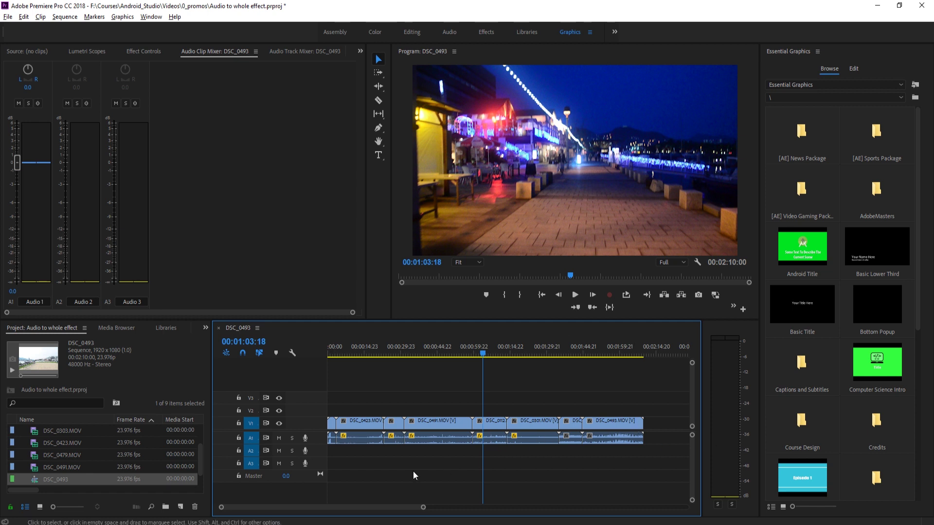
Step: Apply the Pitch Shifter effect to the selected audio clips on track A1
click(205, 327)
click(222, 385)
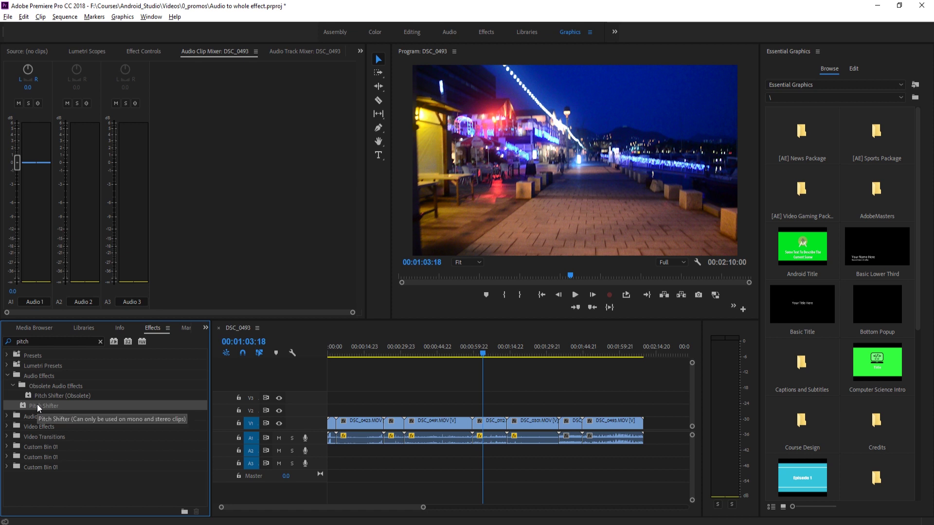
drag(418, 458, 325, 413)
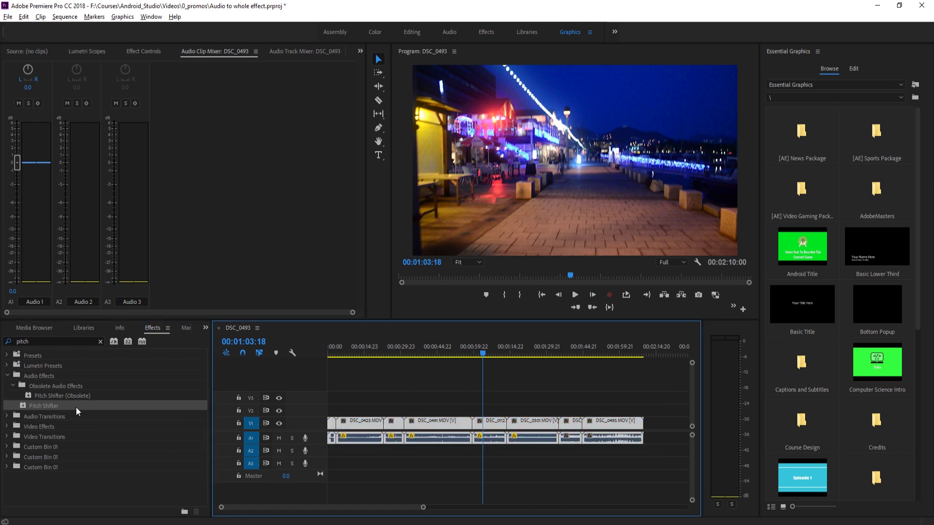
drag(76, 406, 486, 437)
Step: Inspect the Pitch Shifter Transpose Ratio on clip DSC_0112 in Effect Controls
click(498, 462)
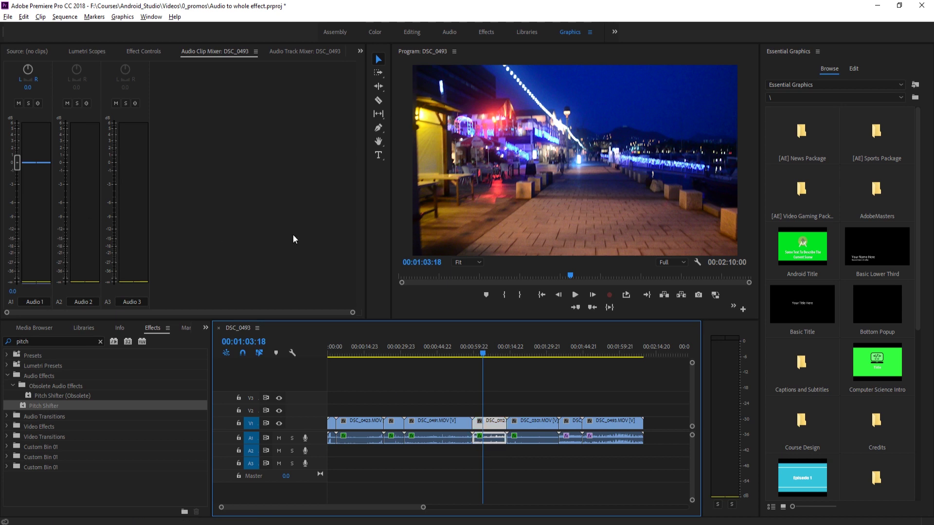
click(139, 51)
scroll(148, 262, down, 5)
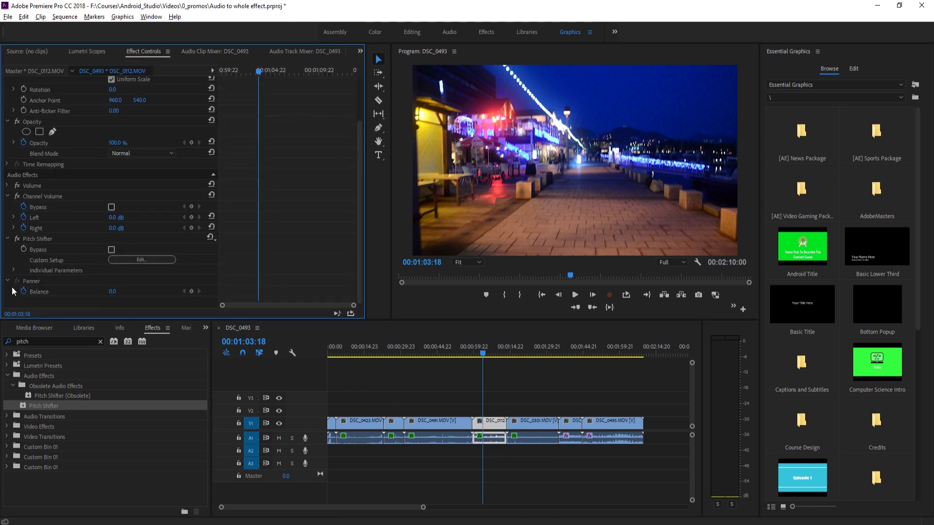
click(13, 270)
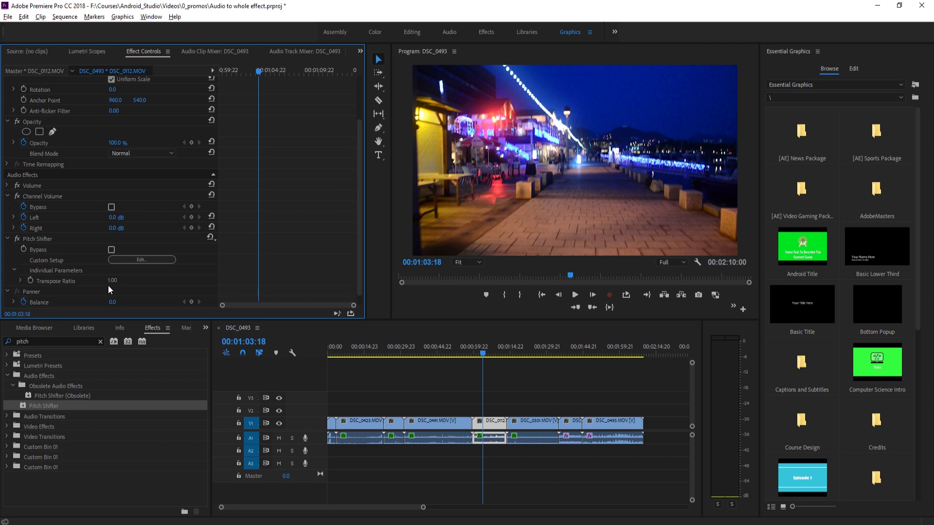
click(21, 281)
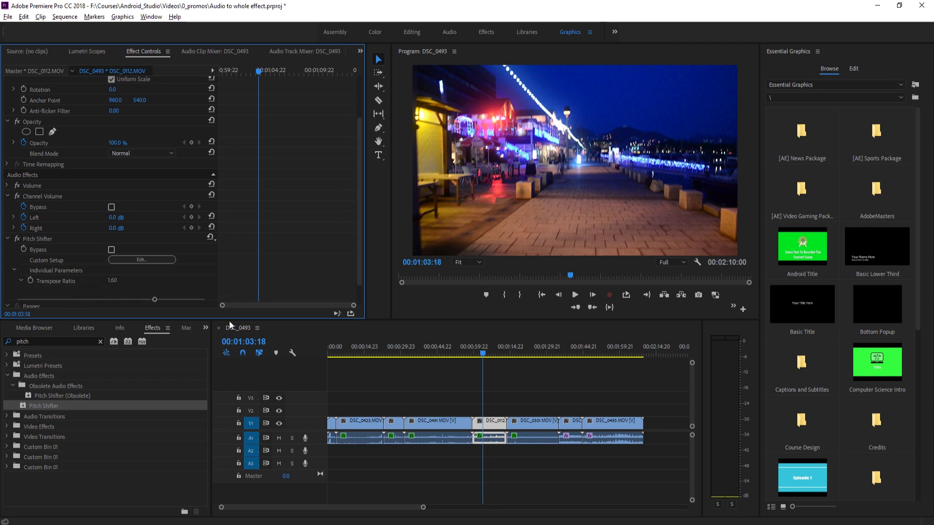
Step: Move to 00:01:31:03 and inspect the Pitch Shifter Transpose Ratio on clip DSC_0301
click(550, 342)
click(543, 426)
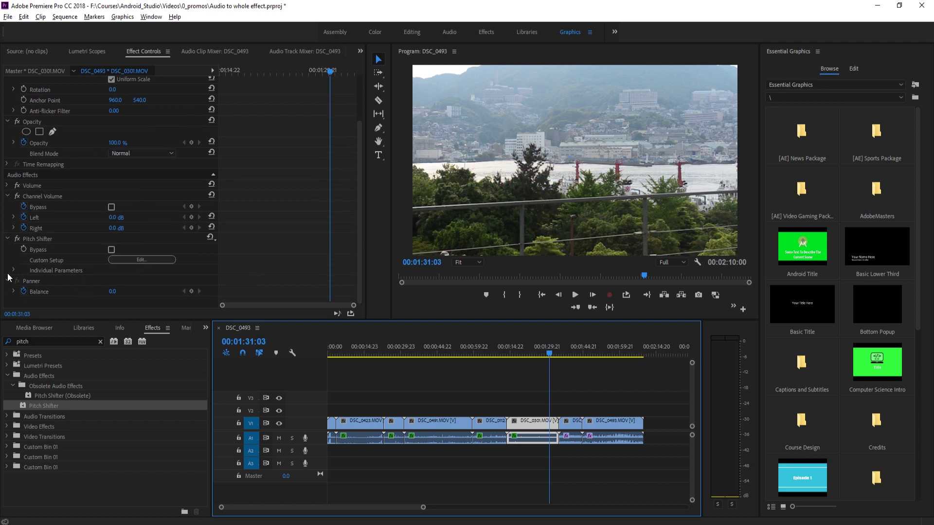
click(13, 271)
click(21, 281)
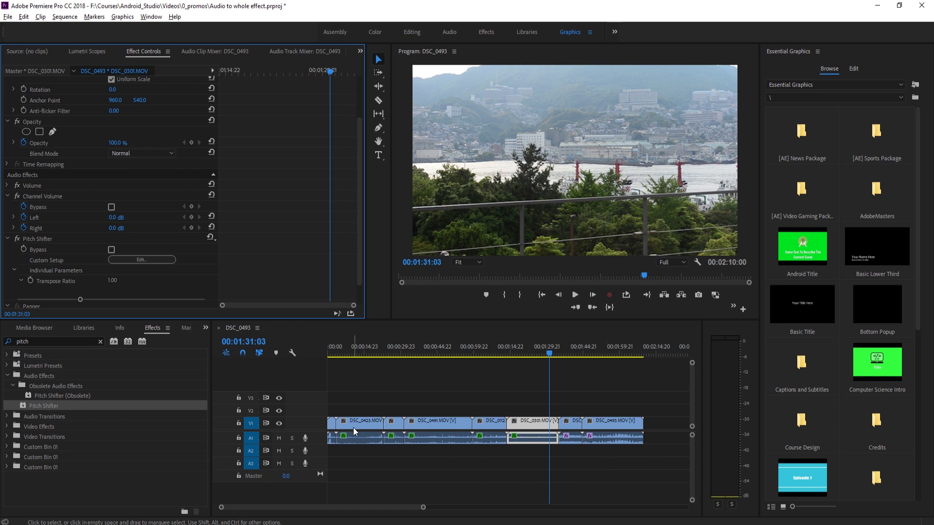
Step: Undo the clip Pitch Shifter with Ctrl+Z and bring up the Audio Track Mixer
click(471, 481)
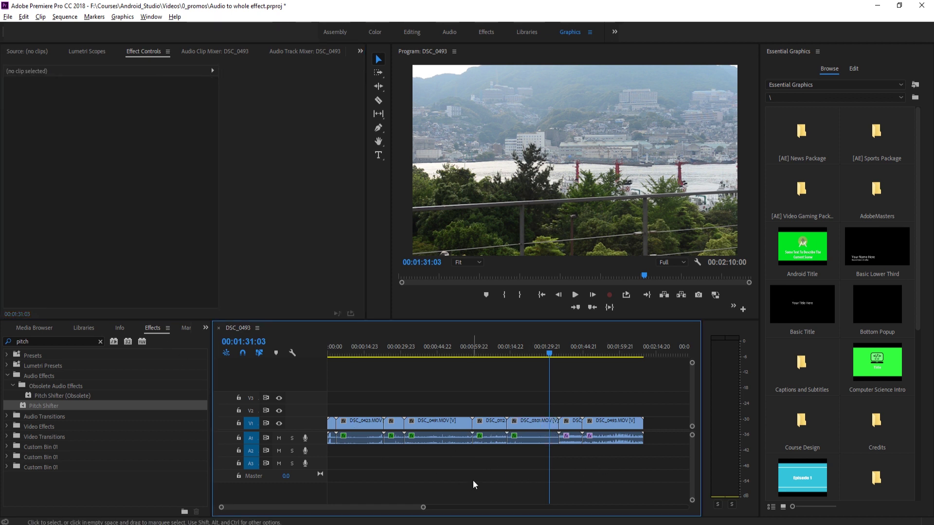
key(ctrl+z)
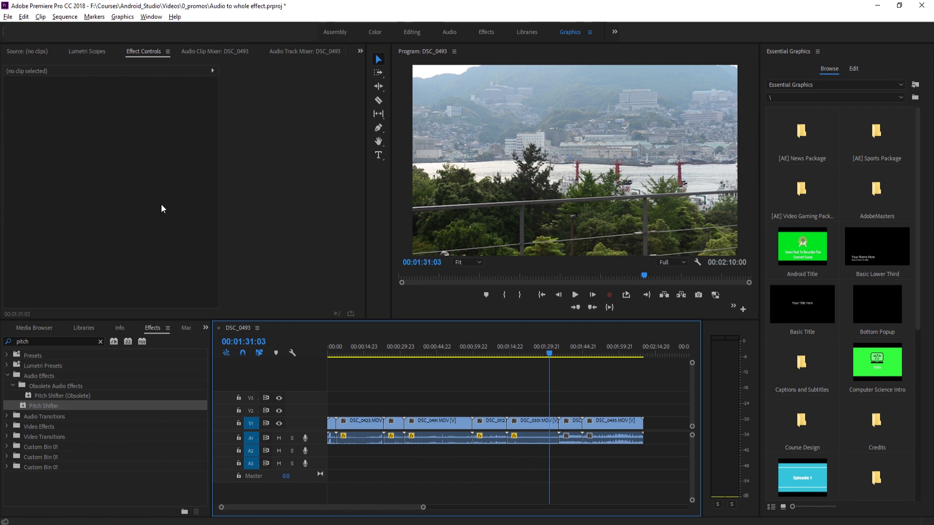
click(218, 52)
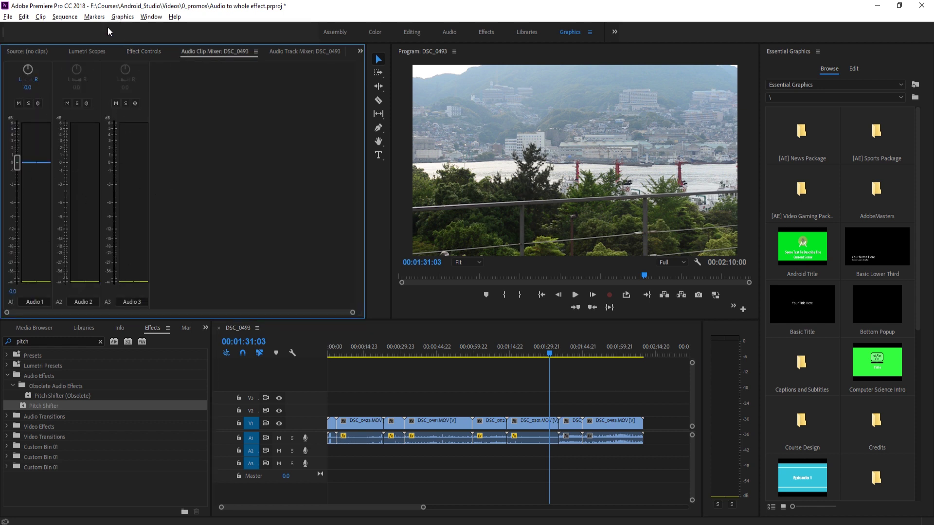
click(287, 51)
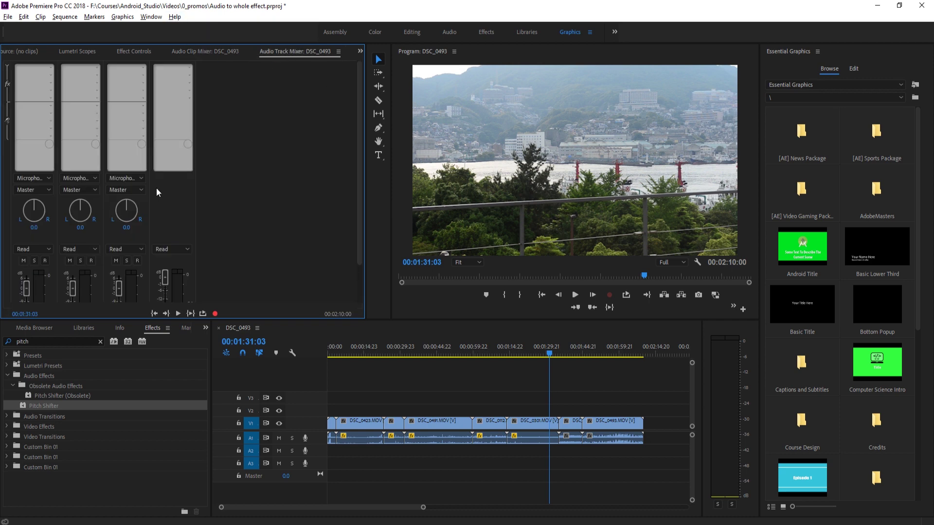
Step: Show the Project panel listing the clips and sequence, with nothing selected
click(148, 18)
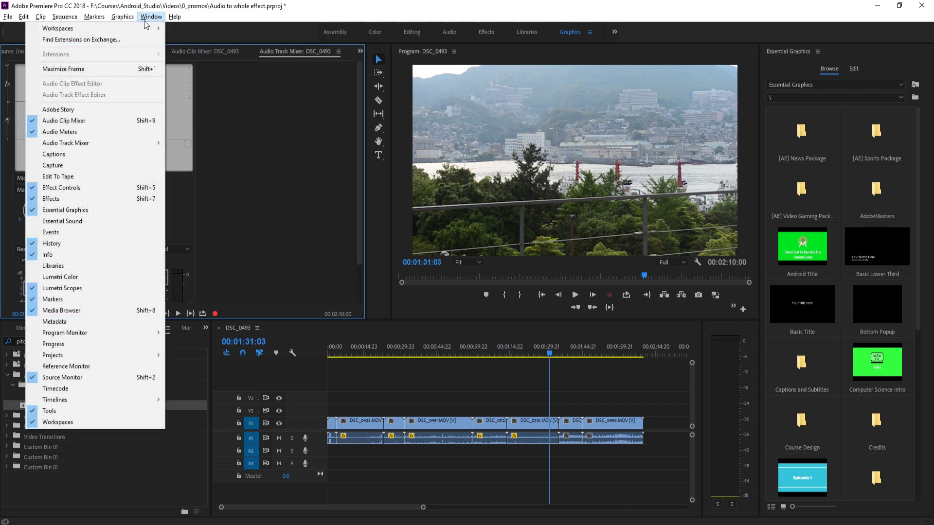
mouse_move(95, 147)
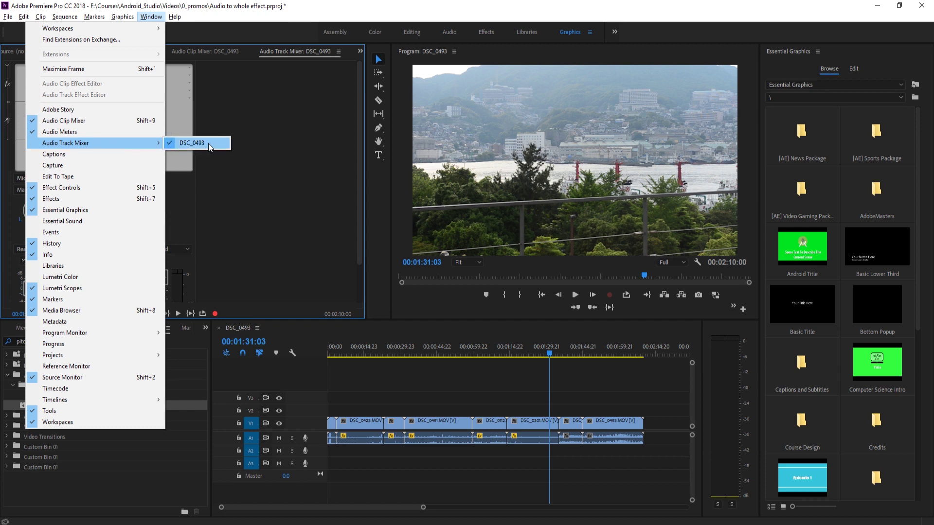
click(239, 329)
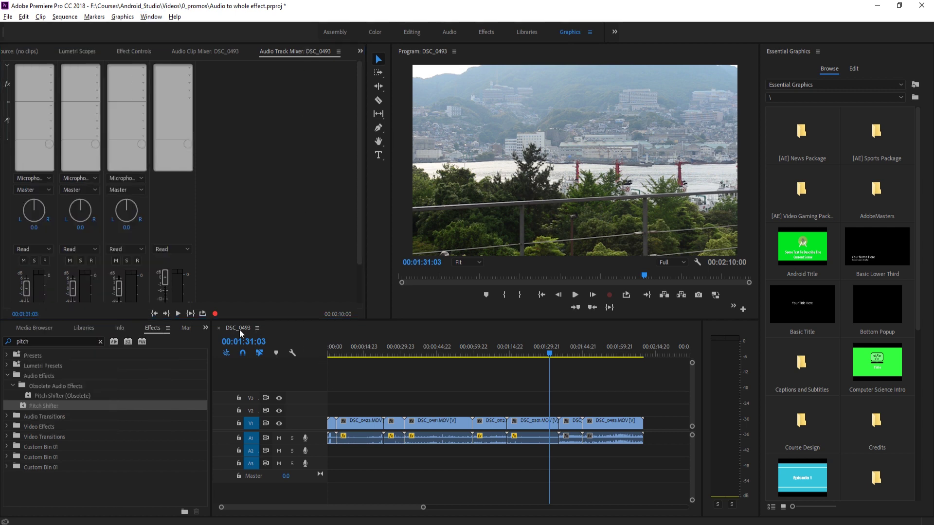
click(12, 329)
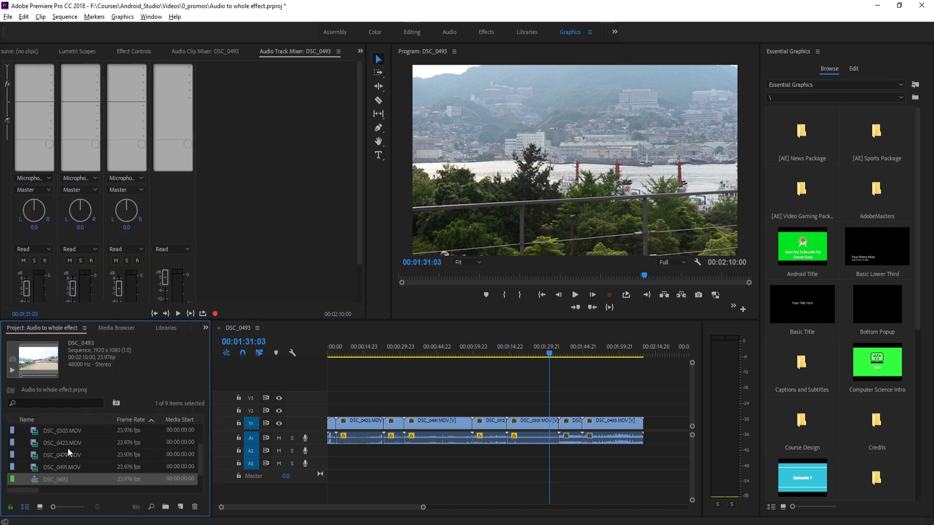
click(68, 487)
Step: Rename the DSC_0493 sequence in the Project panel to 'Main Seqeunce'
right_click(57, 483)
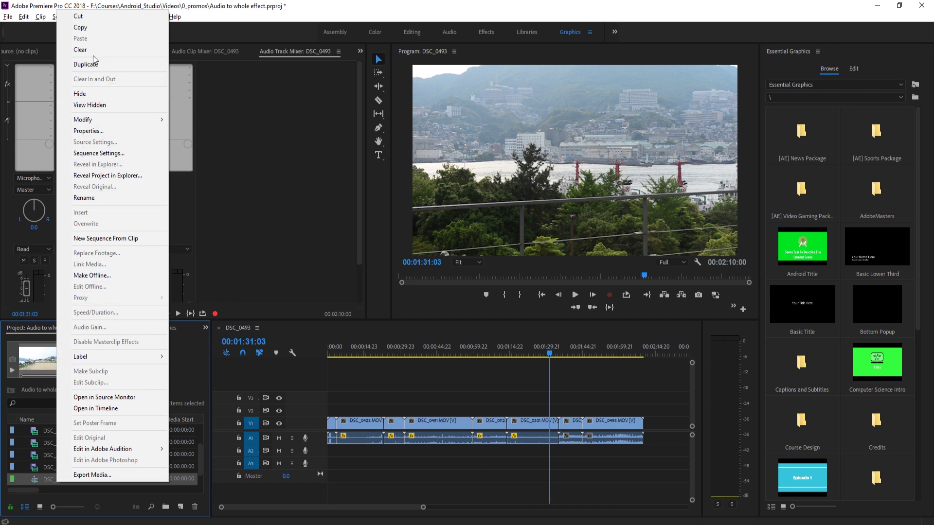
click(92, 200)
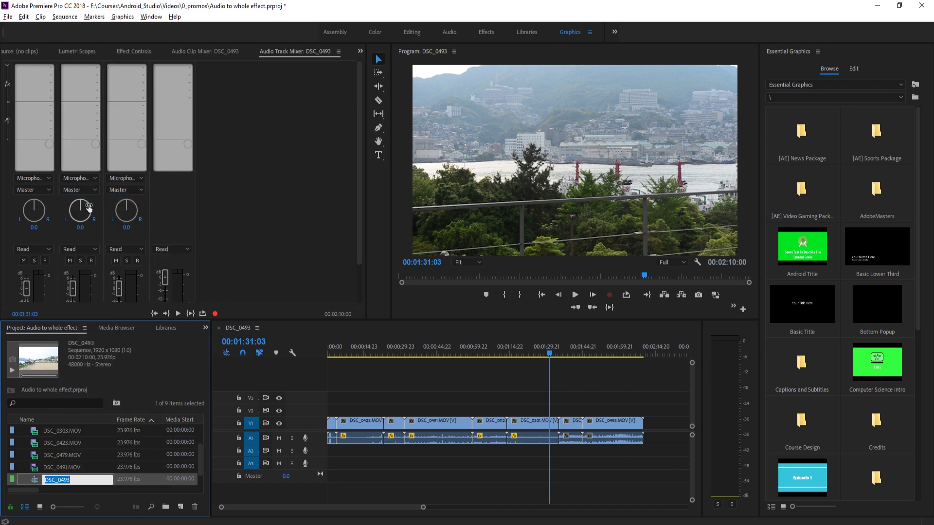
text(Main Seqeunce)
key(Tab)
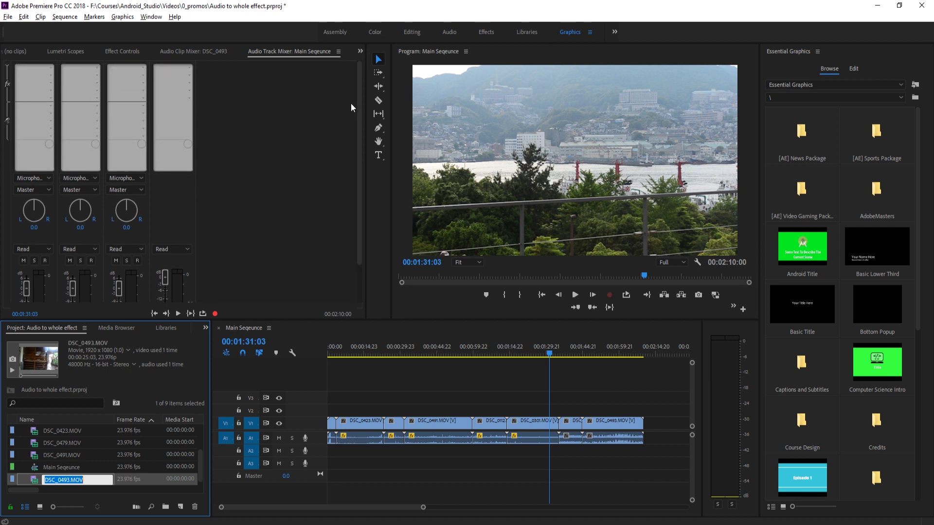
Step: Set the Audio 1 pan knob in the track mixer to -2.2
drag(361, 102, 346, 182)
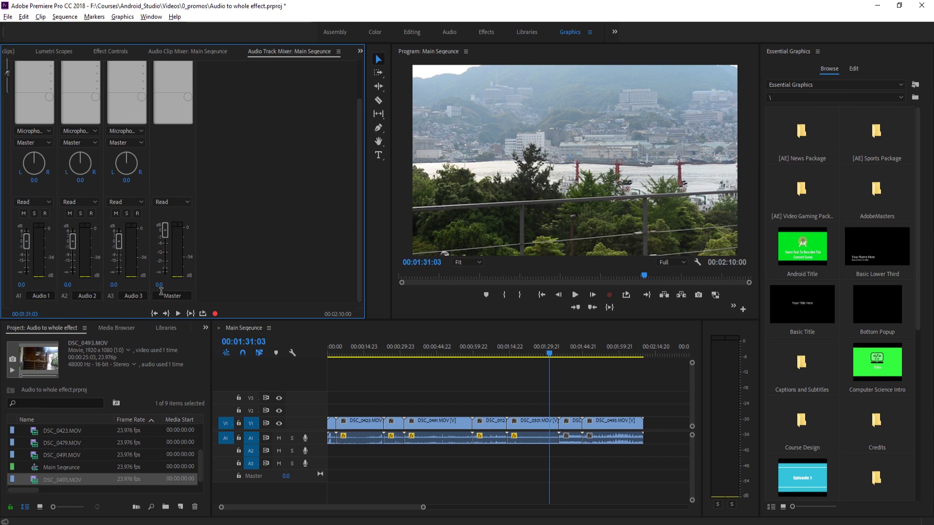
click(248, 437)
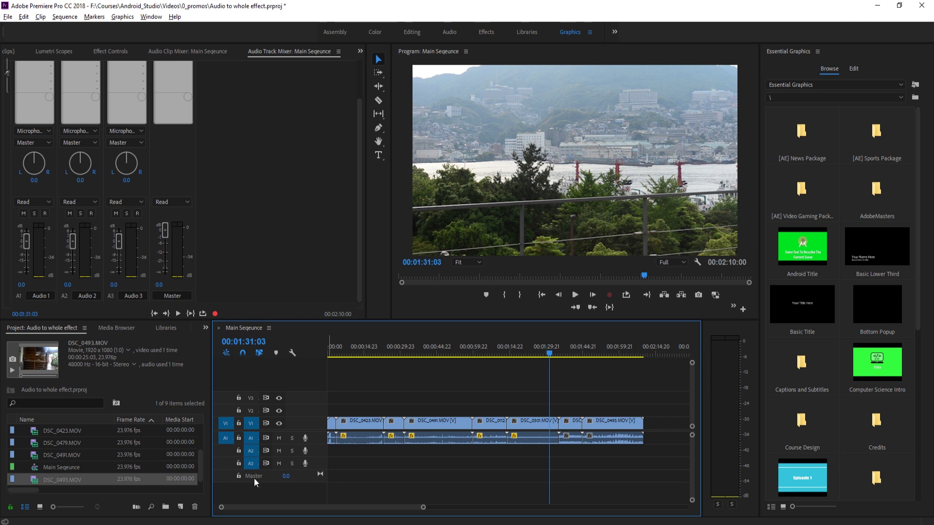
scroll(133, 219, up, 3)
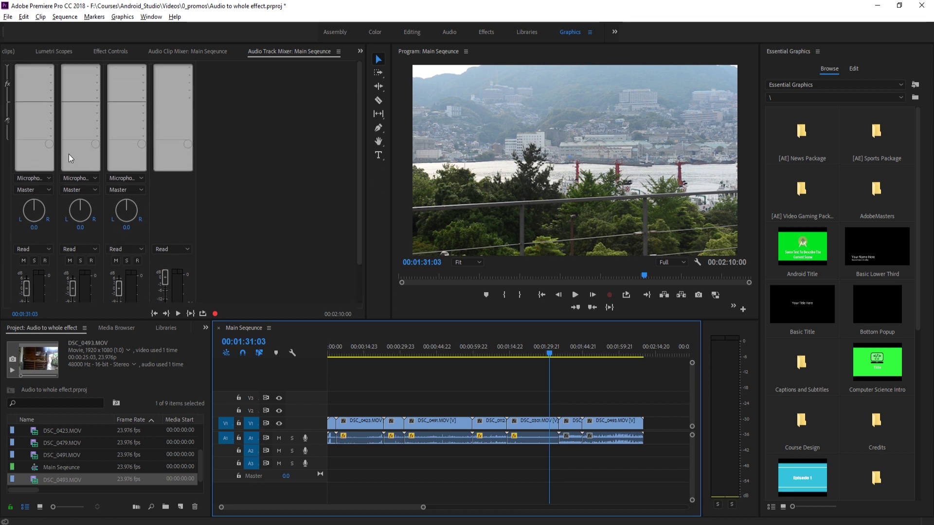
scroll(43, 170, down, 2)
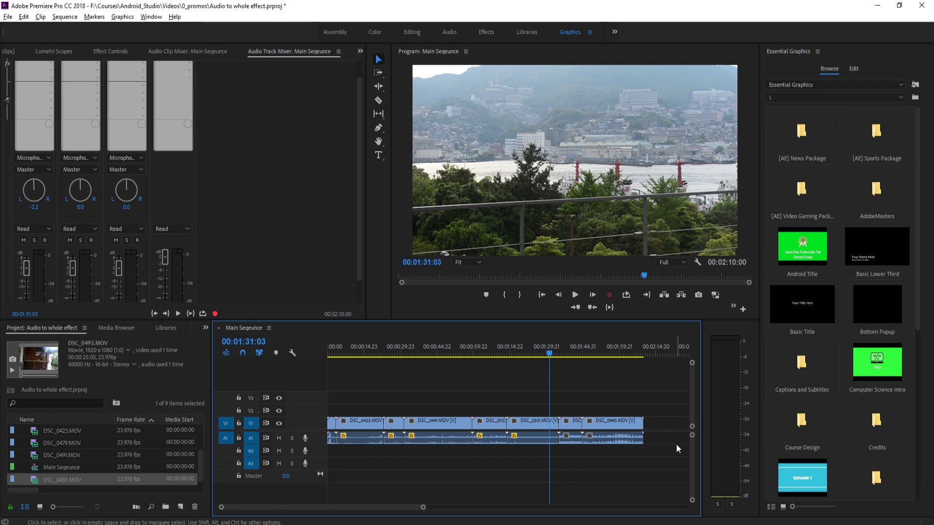
Step: Add one audio track (A4) and no video tracks to Main Seqeunce
right_click(244, 490)
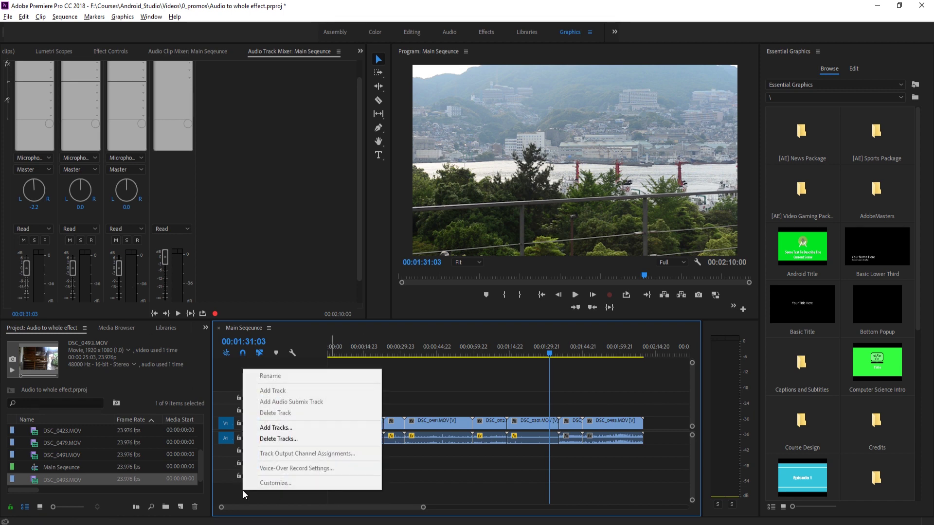
click(281, 432)
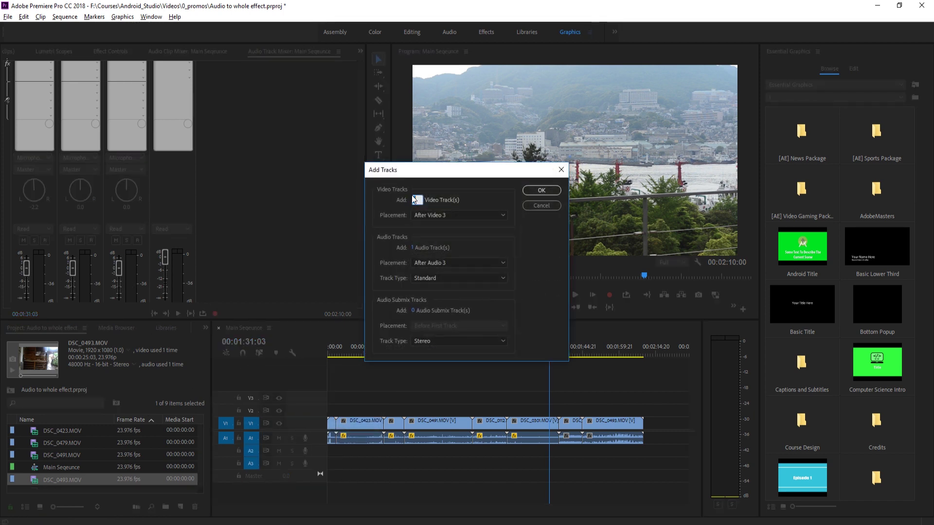
text(0)
click(549, 193)
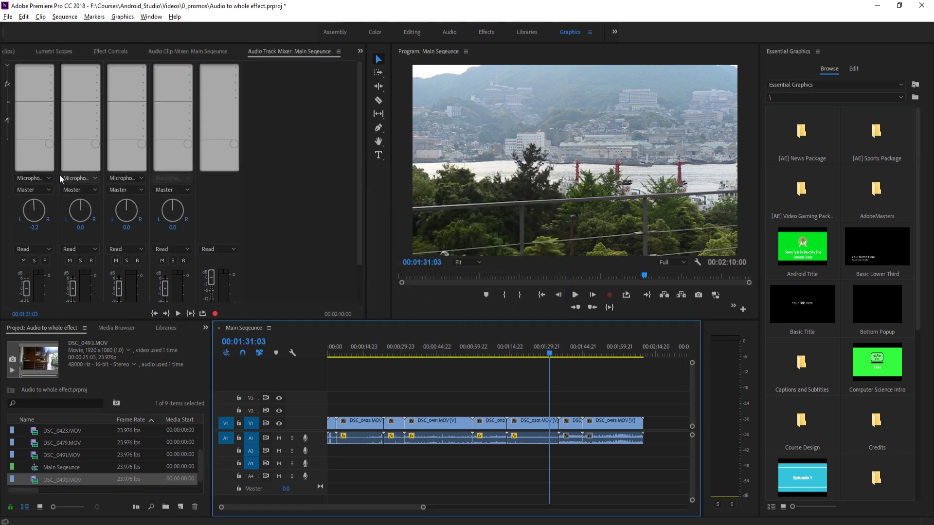
Step: Bring the Effects panel back into view in the lower-left panel
click(123, 329)
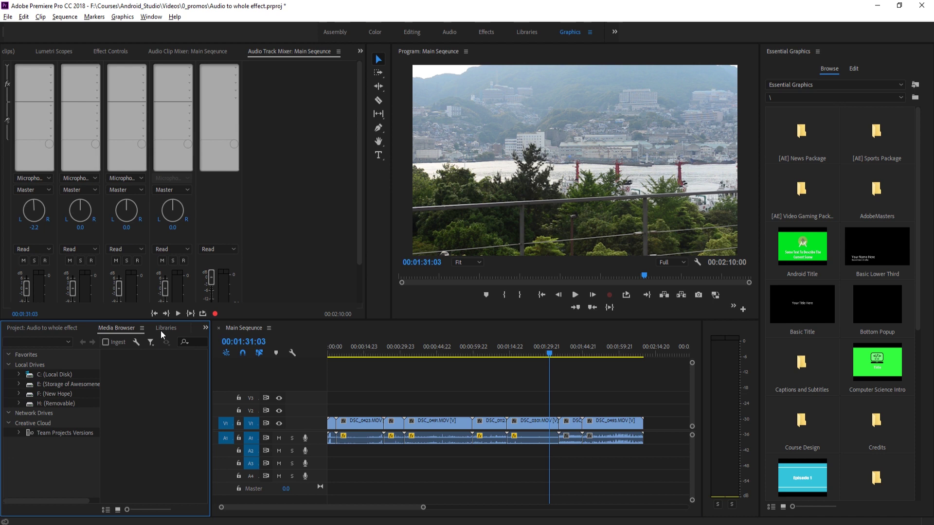
click(206, 328)
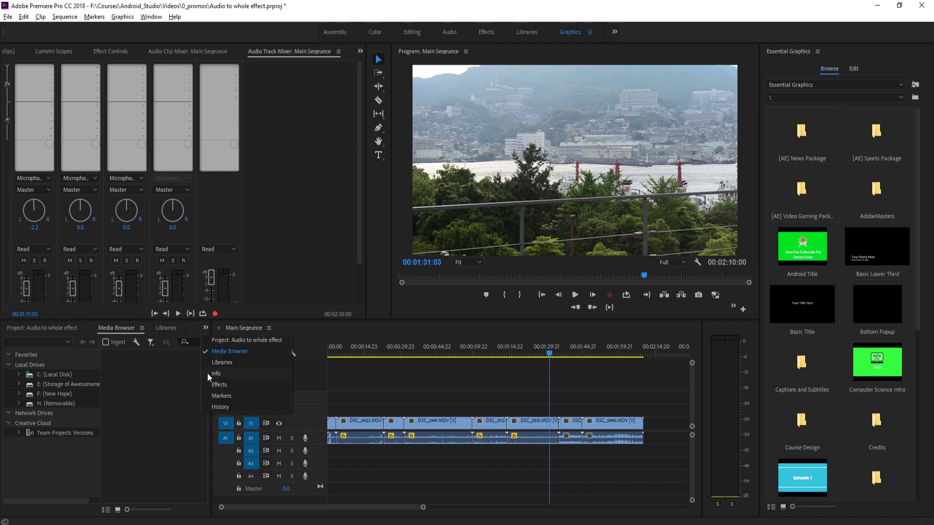
click(218, 385)
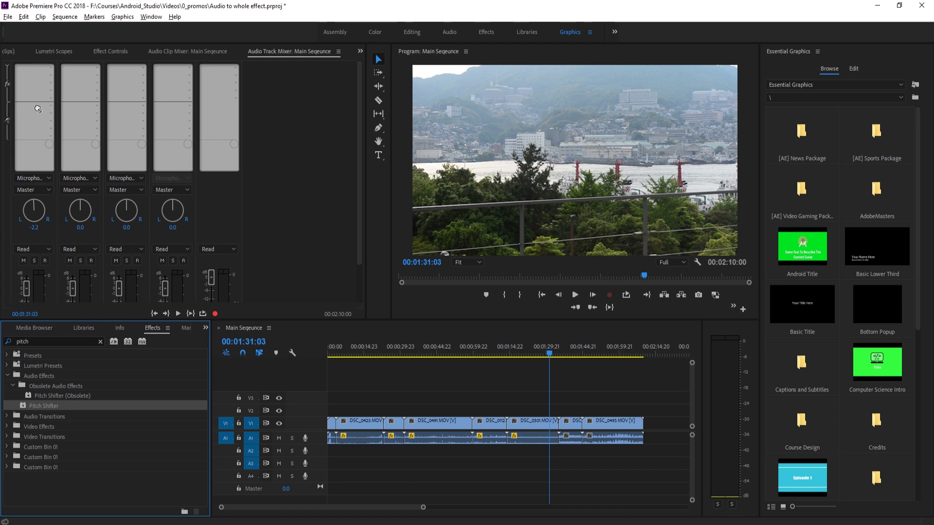
Step: Add a track-level Time and Pitch > Pitch Shifter to A1 and raise Transpose Ratio to 1.60
click(50, 68)
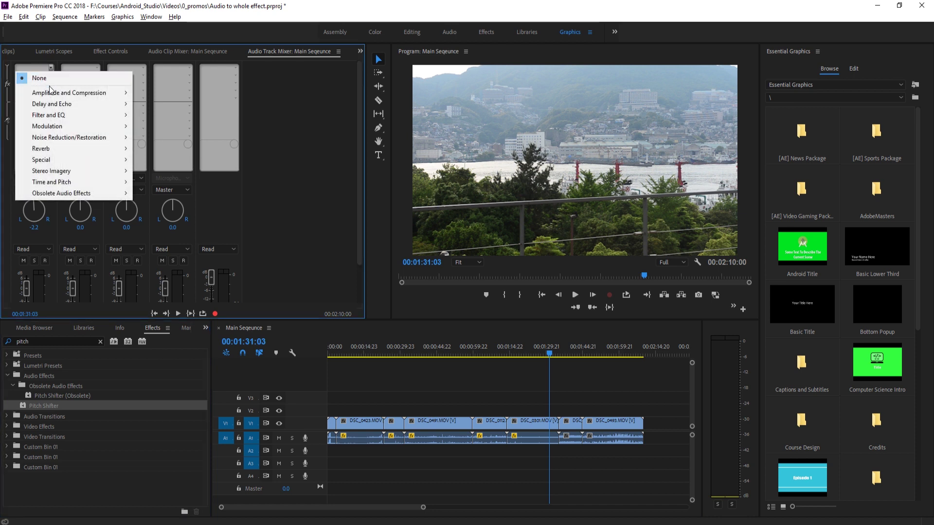
mouse_move(51, 184)
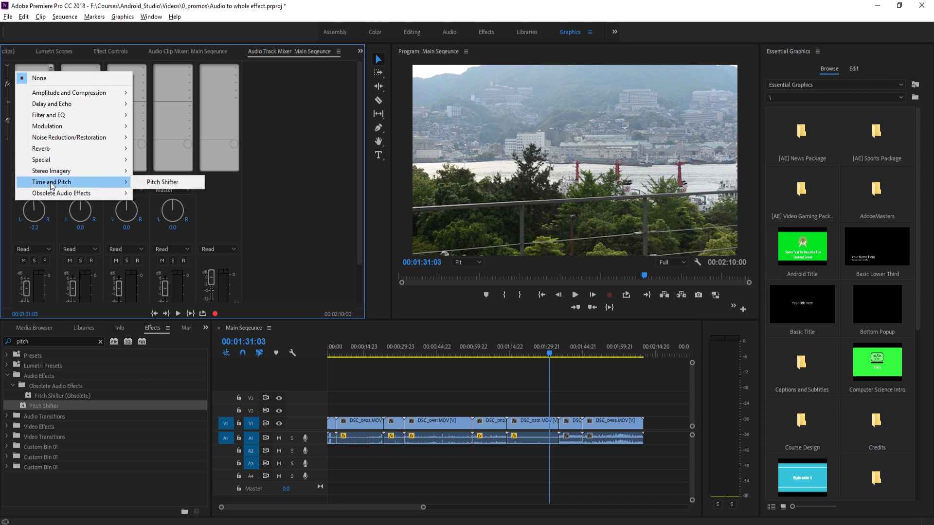
click(173, 184)
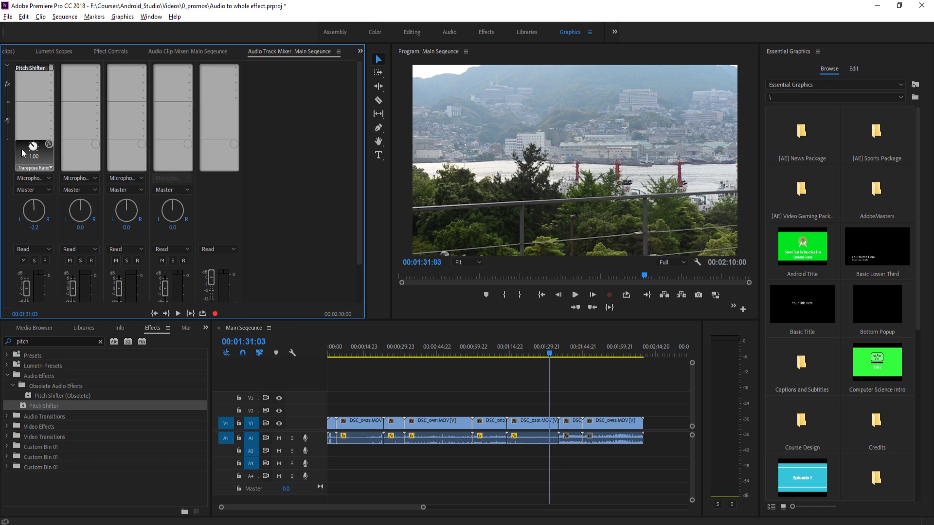
click(47, 165)
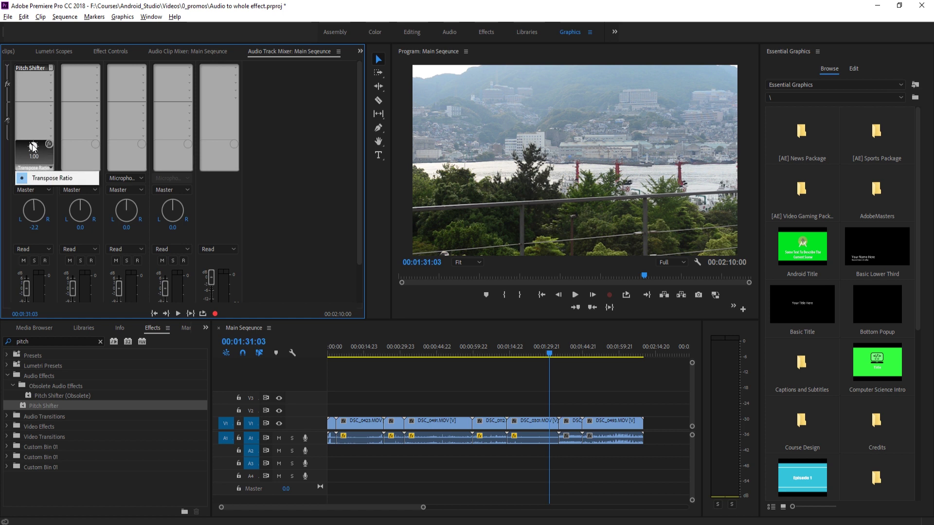
click(33, 147)
mouse_move(33, 147)
mouse_down()
mouse_move(42, 145)
mouse_move(44, 158)
mouse_up()
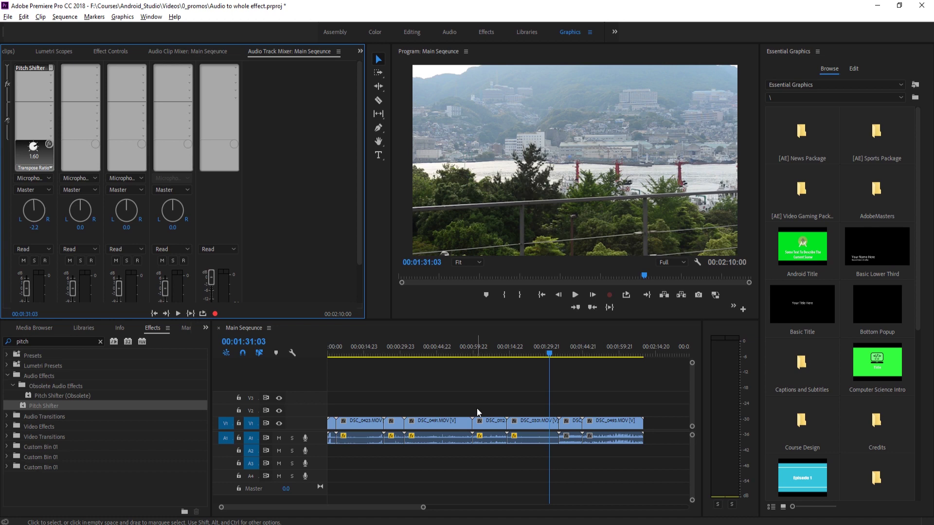
Step: Preview the pitch-shifted audio by playing from 01:28:17, 01:24:16 and about 01:38
click(641, 469)
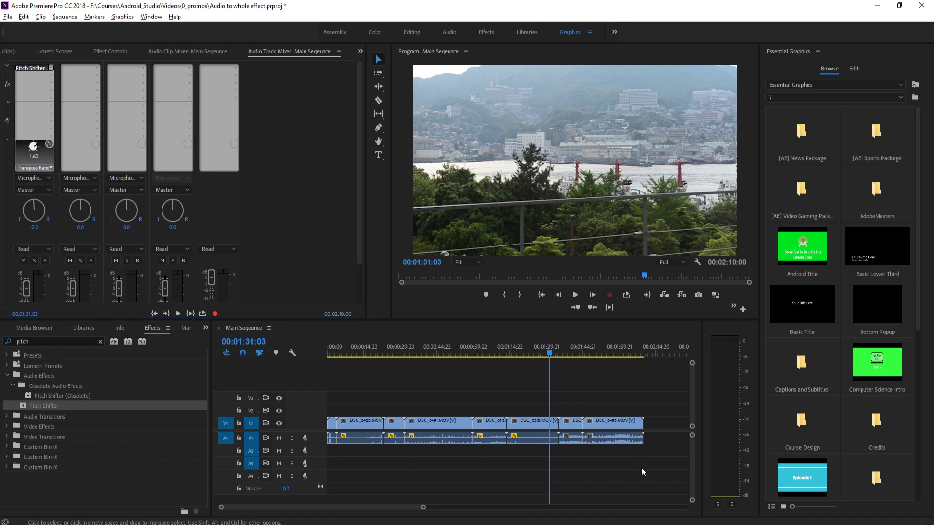
click(542, 353)
key(space)
click(532, 349)
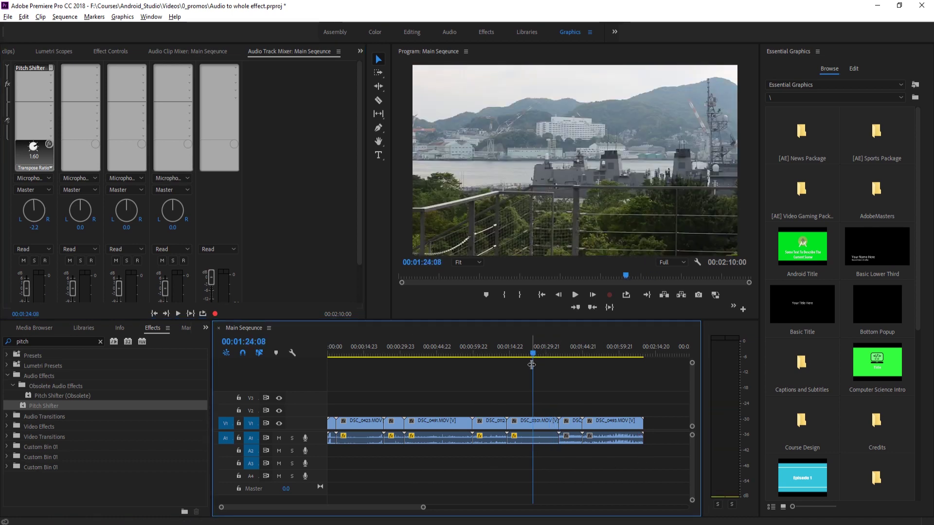
key(space)
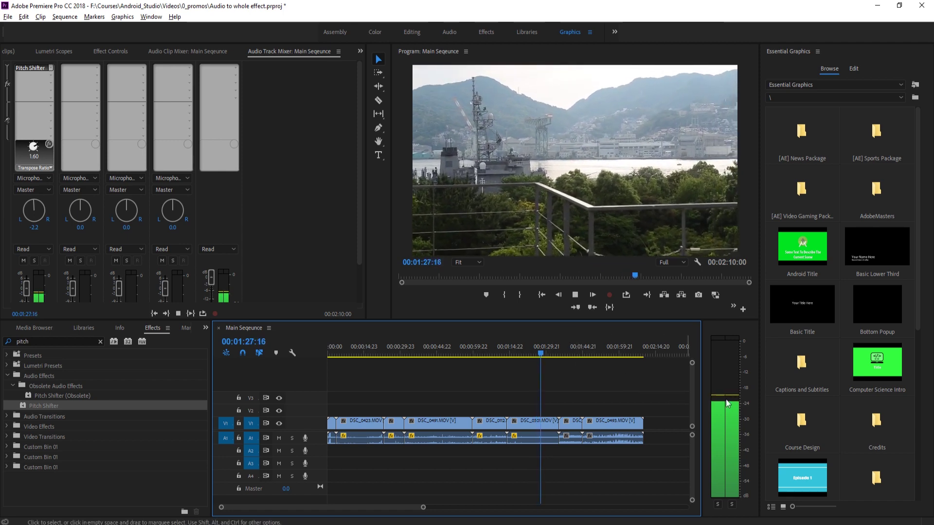
key(space)
click(571, 346)
key(space)
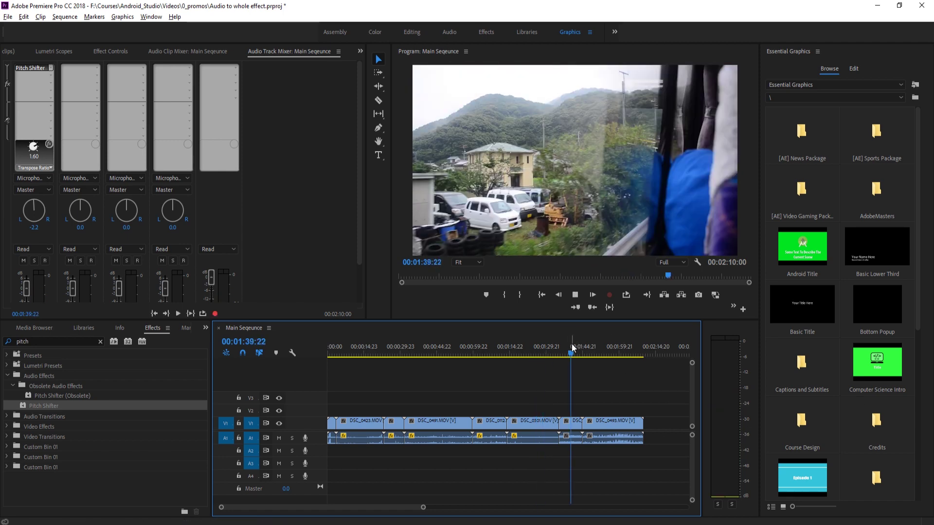
key(space)
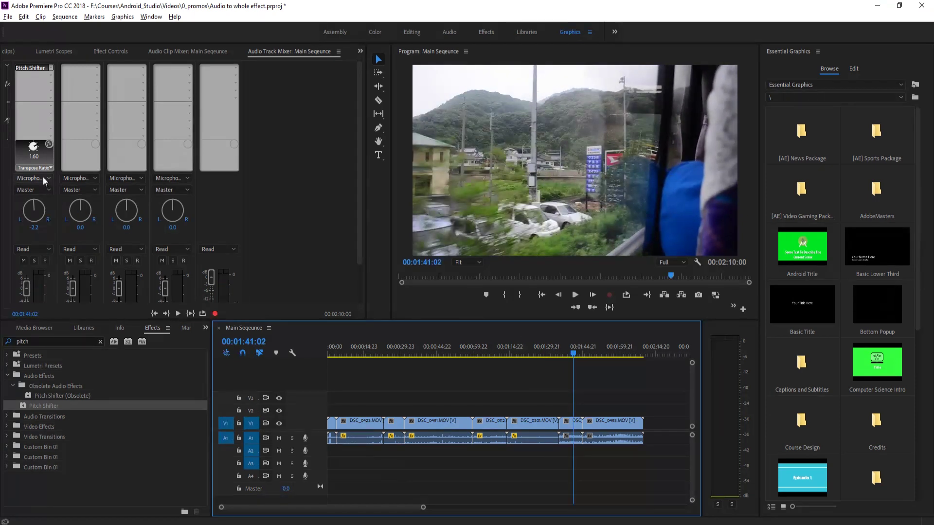
Step: Drop Transpose Ratio to 0.50, raise it to 1.73 during playback, then return to 01:12:13
drag(39, 146, 4, 154)
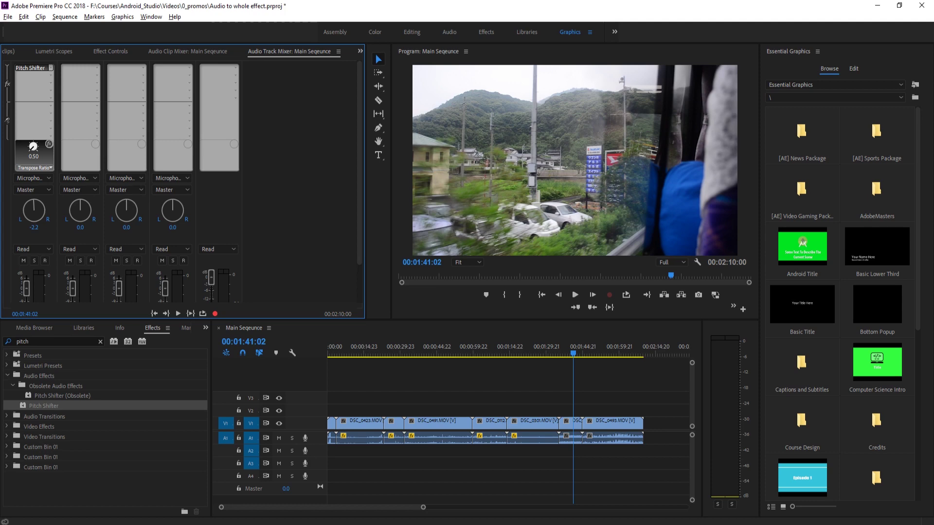
click(672, 384)
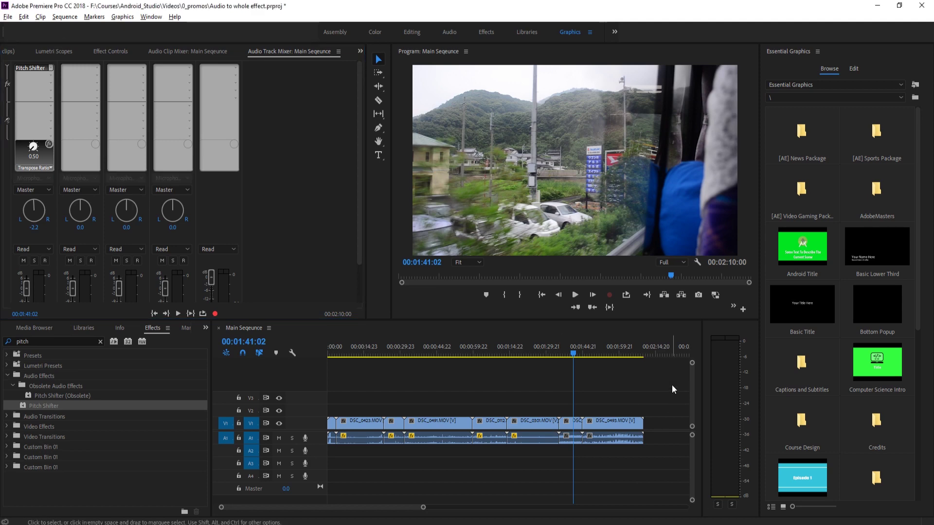
key(space)
click(32, 160)
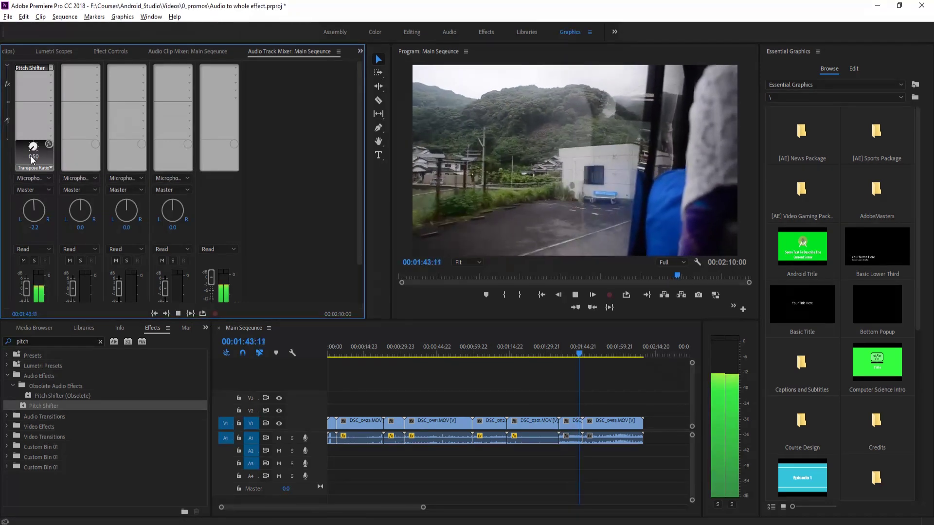
drag(32, 159, 74, 105)
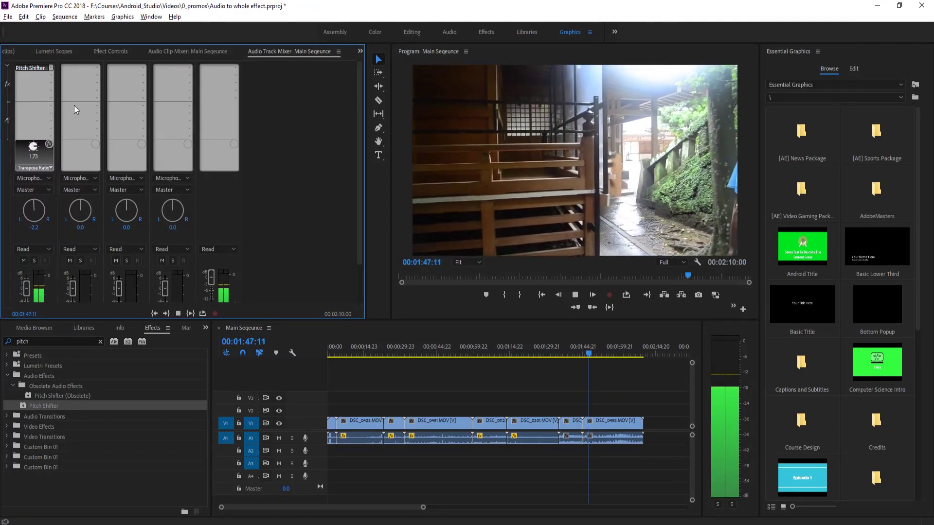
key(space)
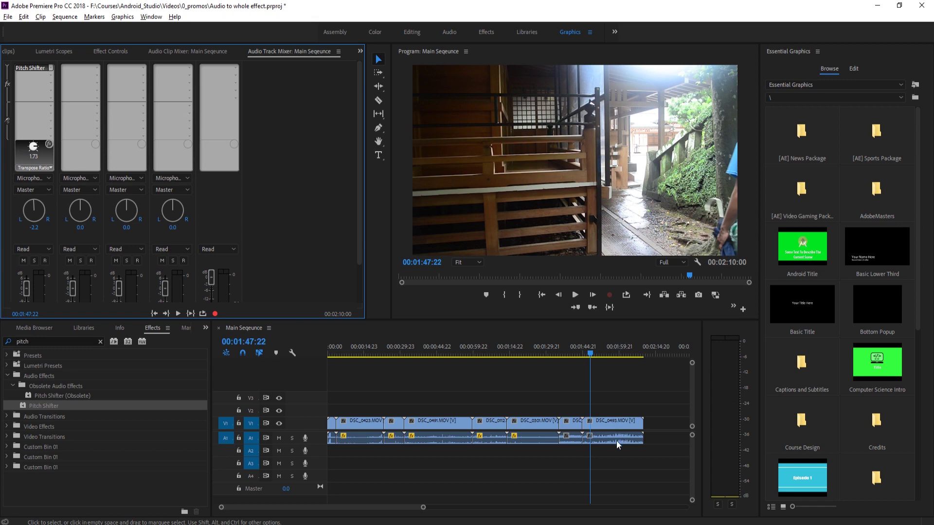
drag(589, 353, 505, 347)
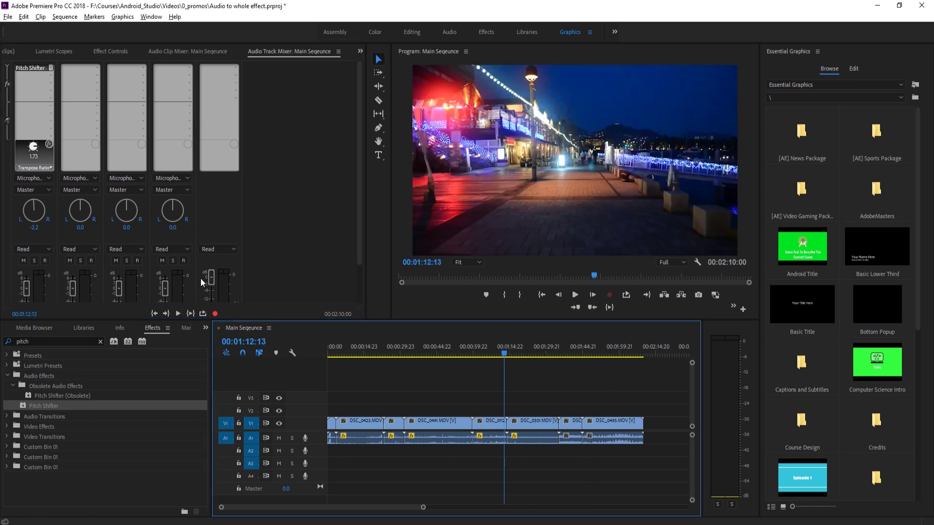
Step: Add Reverb > Studio Reverb to A1's second effect slot after Pitch Shifter
click(48, 73)
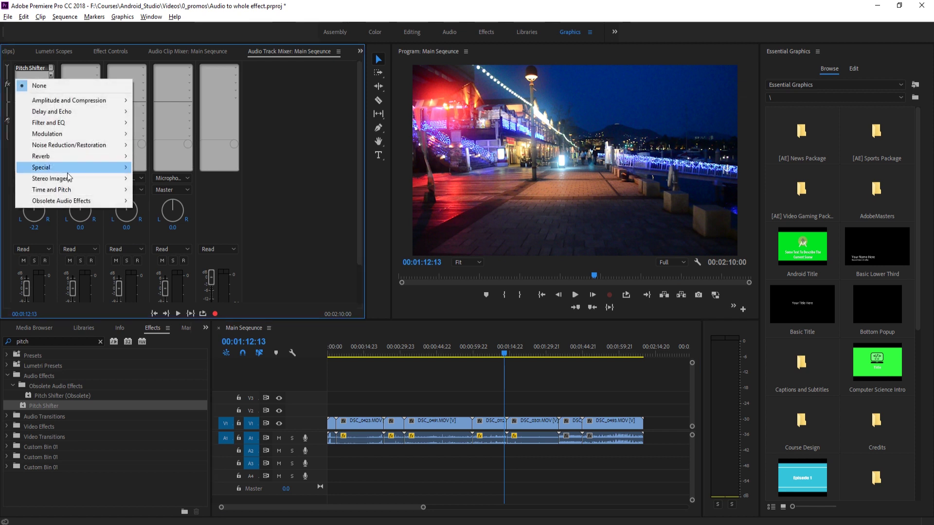
mouse_move(67, 161)
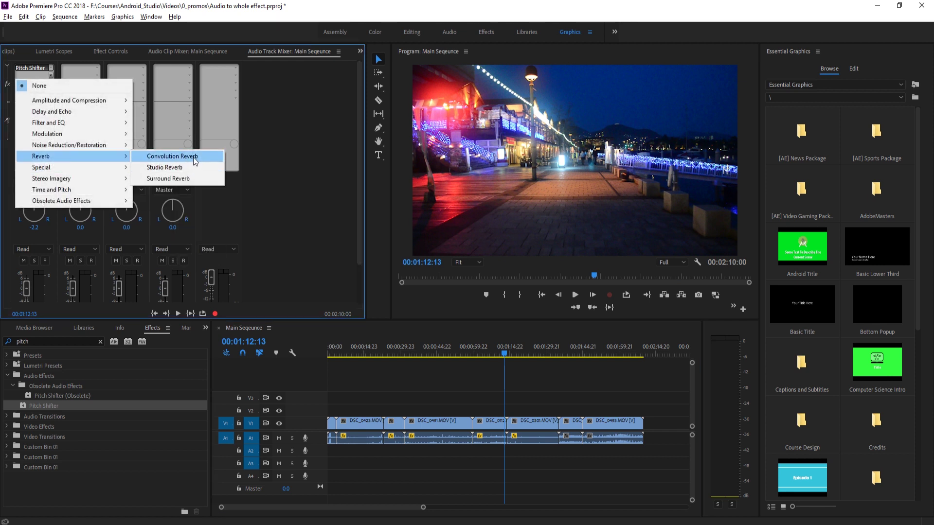
click(192, 166)
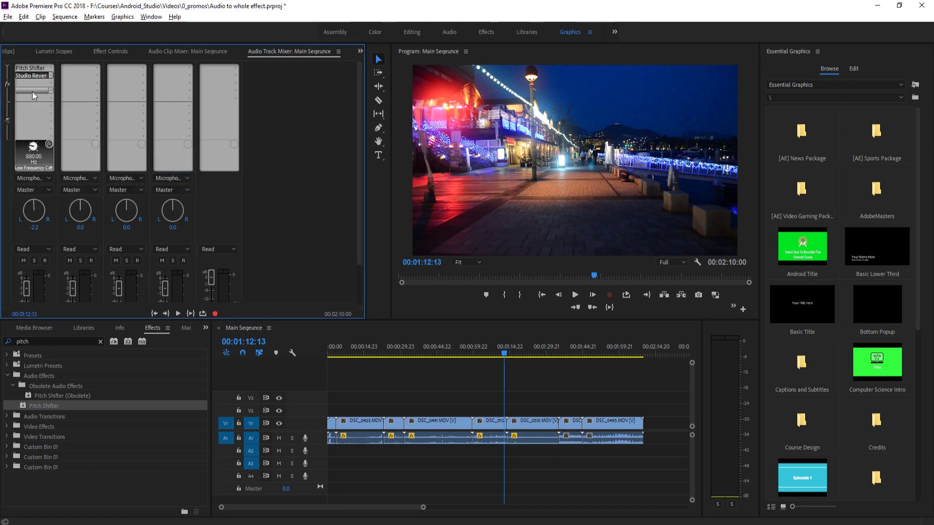
Step: Cycle the Studio Reverb knob through Decay and High Frequency Cut to Low Frequency Cut at 1158.60 Hz
click(48, 168)
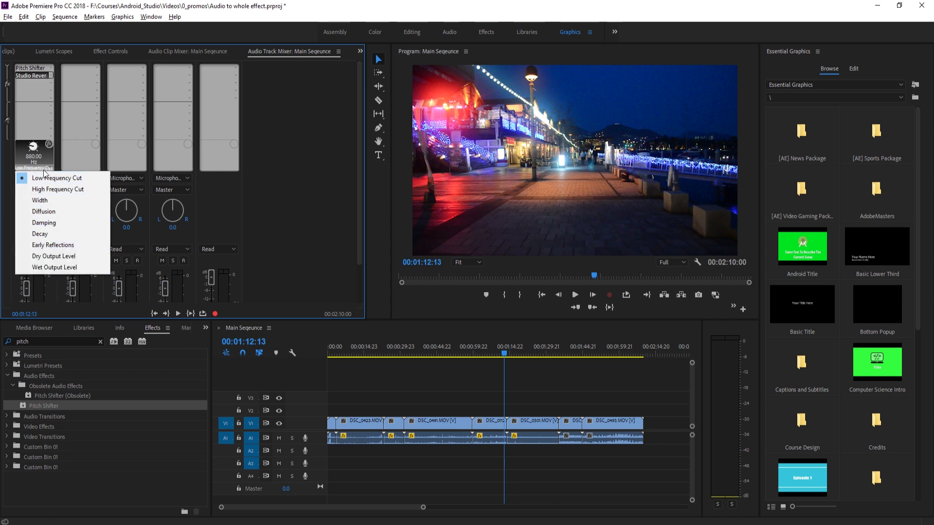
click(43, 234)
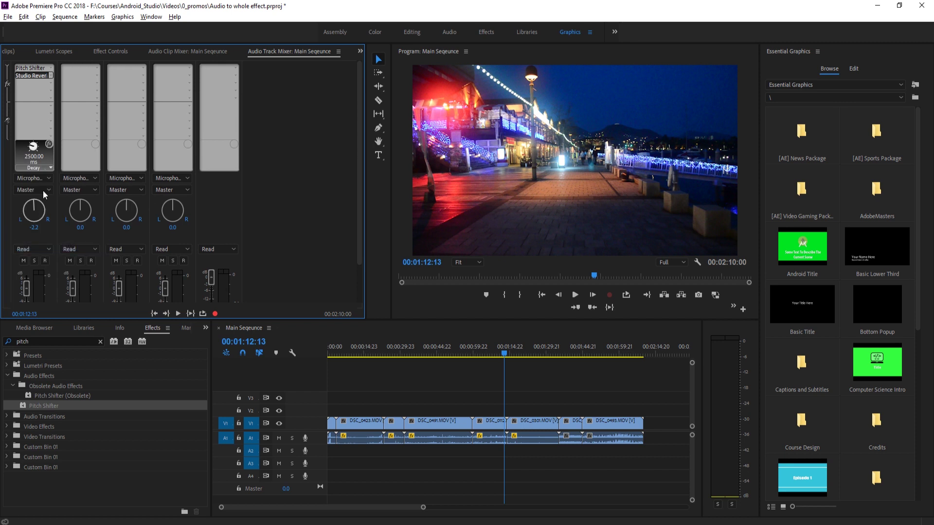
click(38, 168)
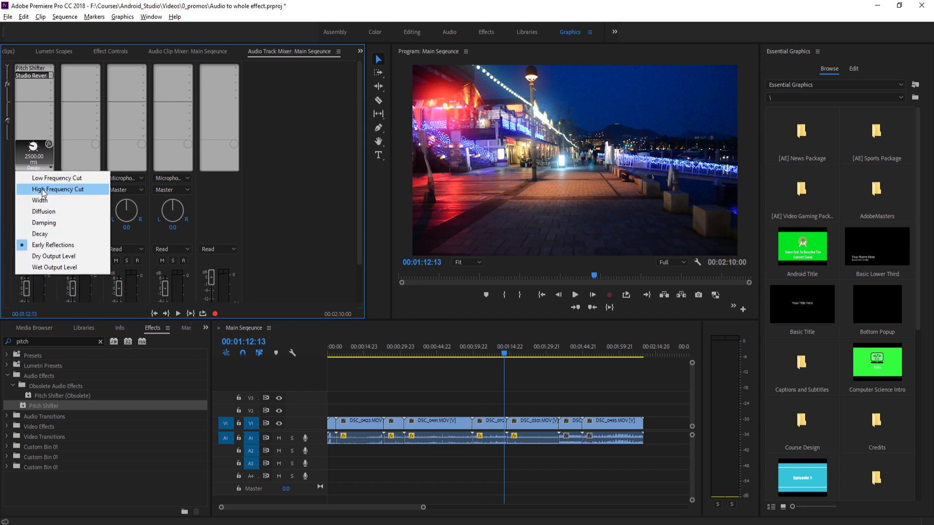
click(43, 234)
click(38, 168)
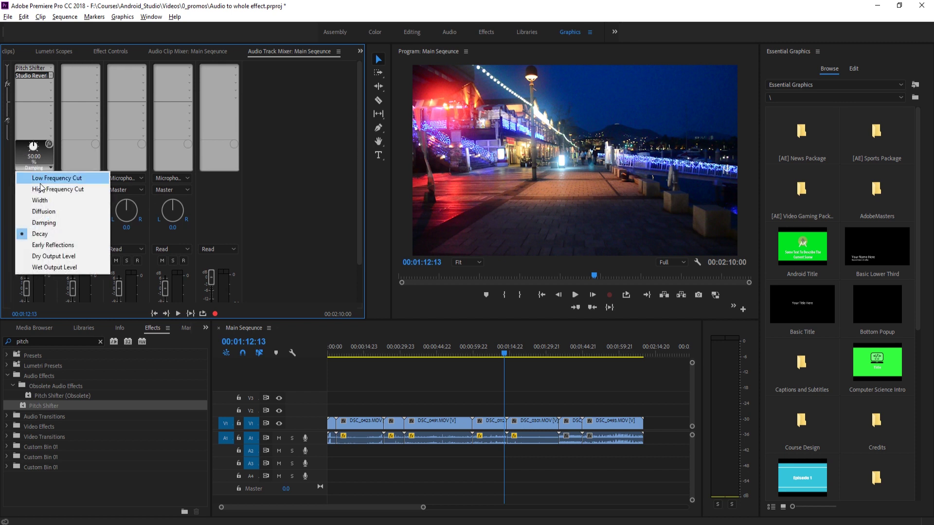
click(58, 189)
click(42, 169)
click(39, 179)
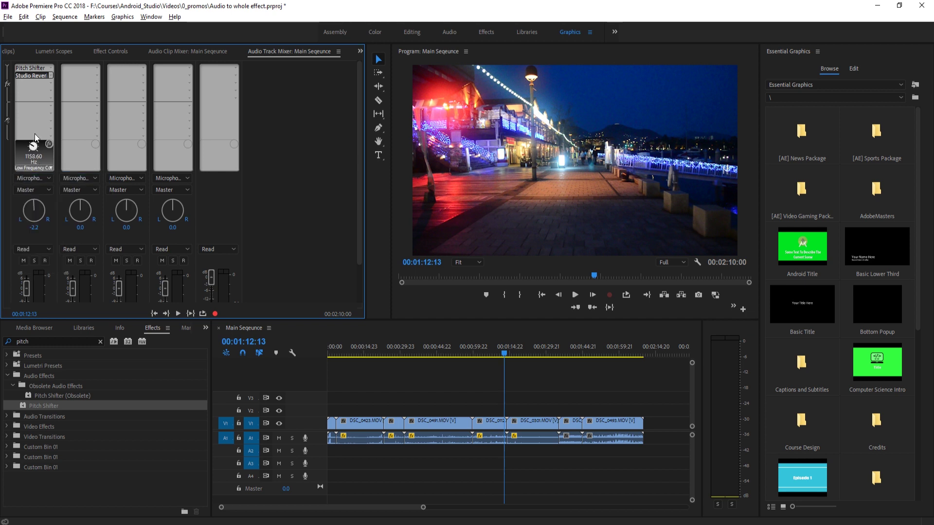
click(109, 51)
click(287, 51)
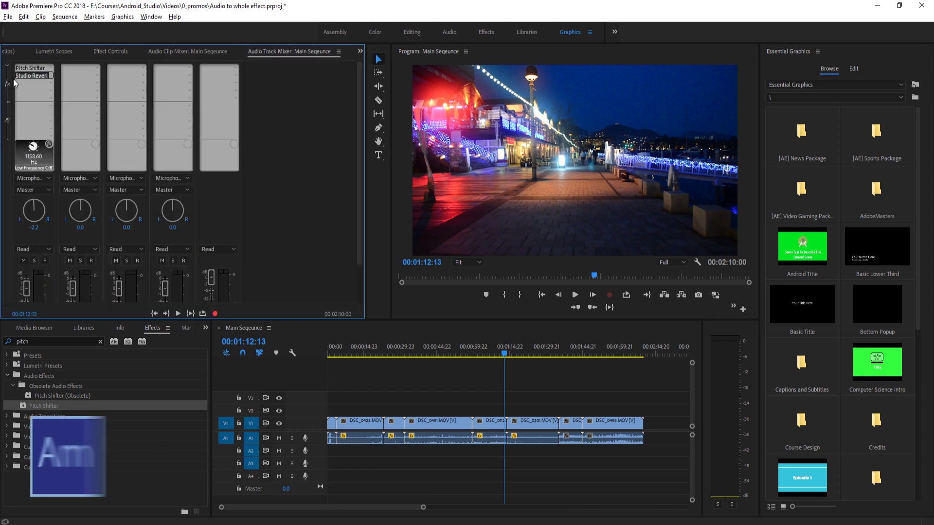
click(531, 459)
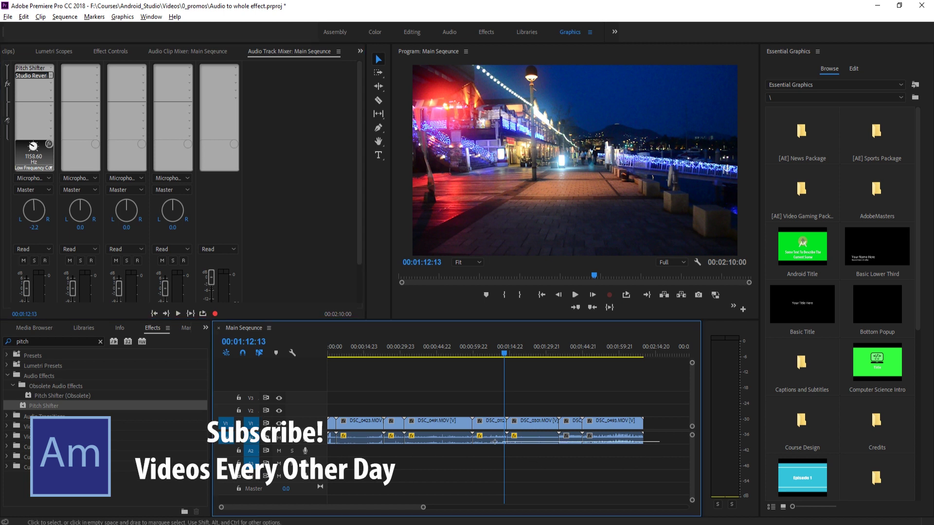
drag(649, 448, 244, 453)
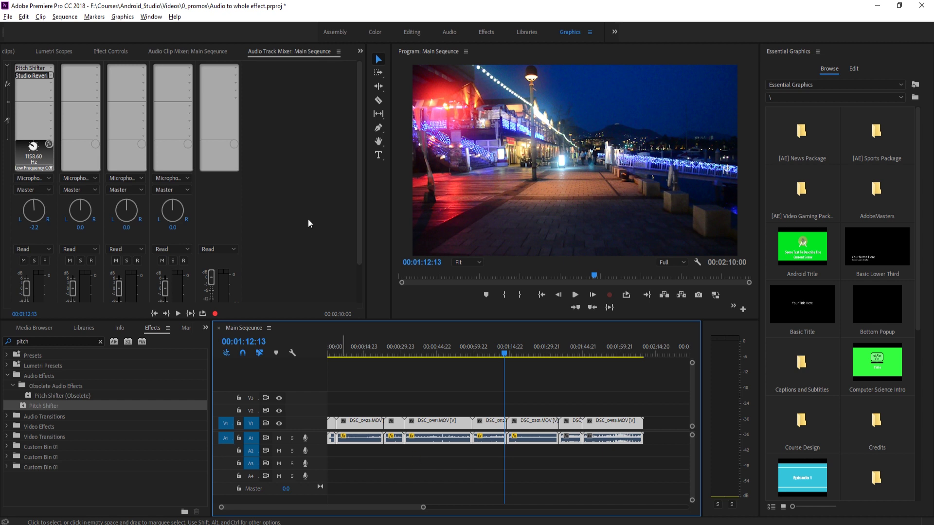
click(34, 76)
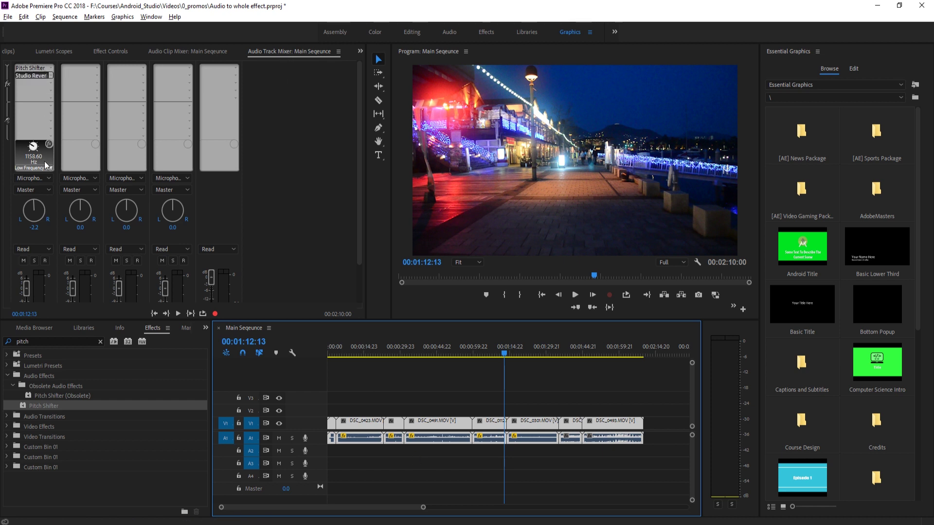